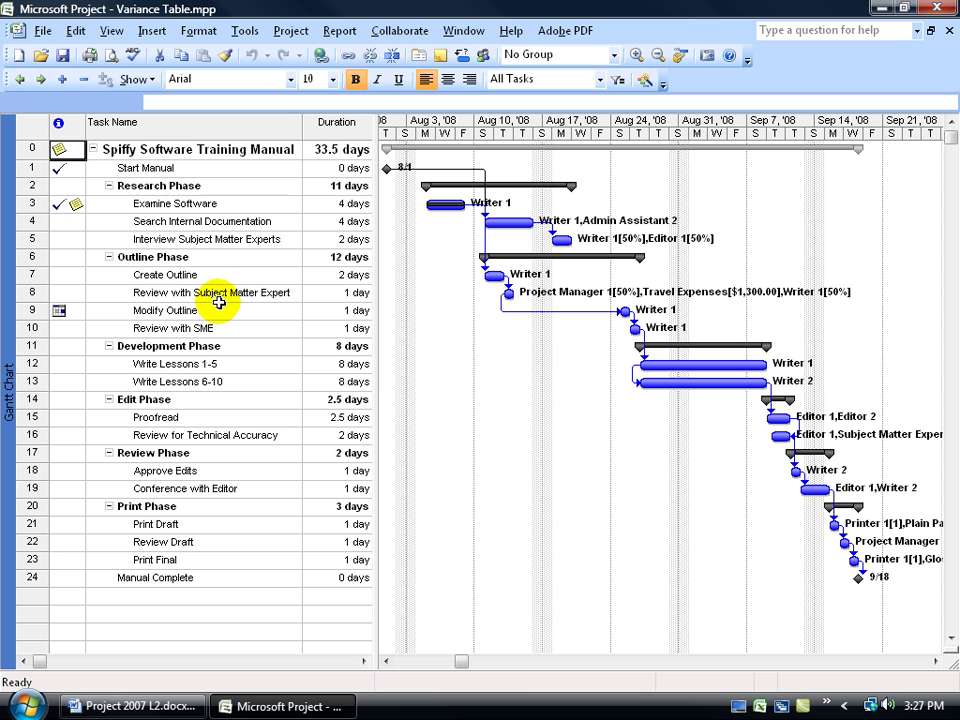
# Step: Switch the project to the Task Sheet view through More Views to show the tracking table
pyautogui.rightClick(5, 300)
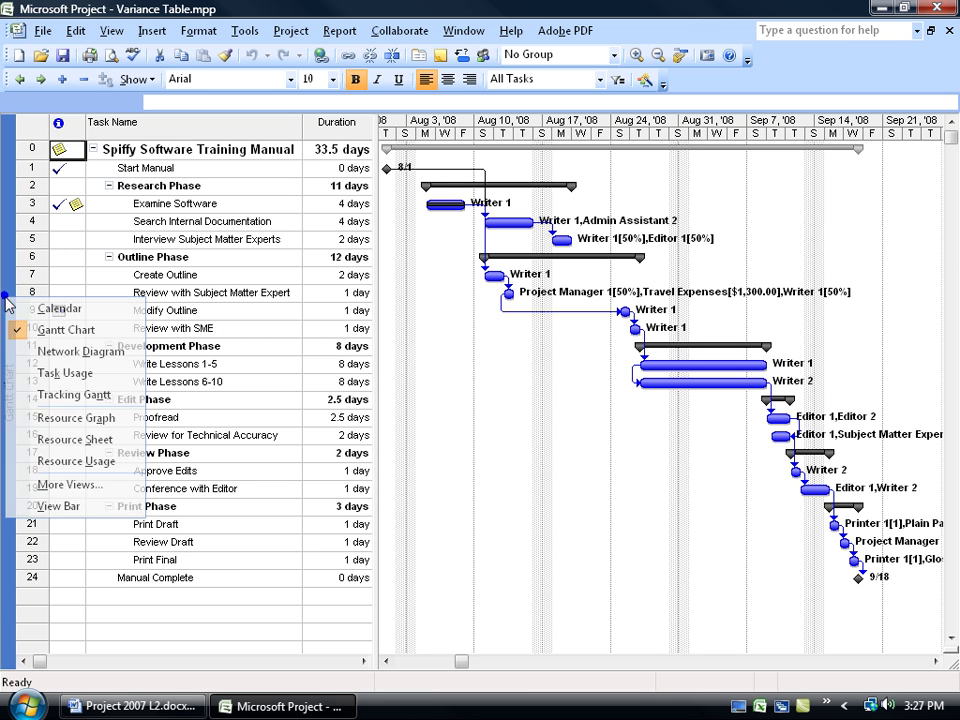
pyautogui.click(63, 487)
pyautogui.moveTo(537, 296); pyautogui.dragTo(538, 386)
pyautogui.click(375, 383)
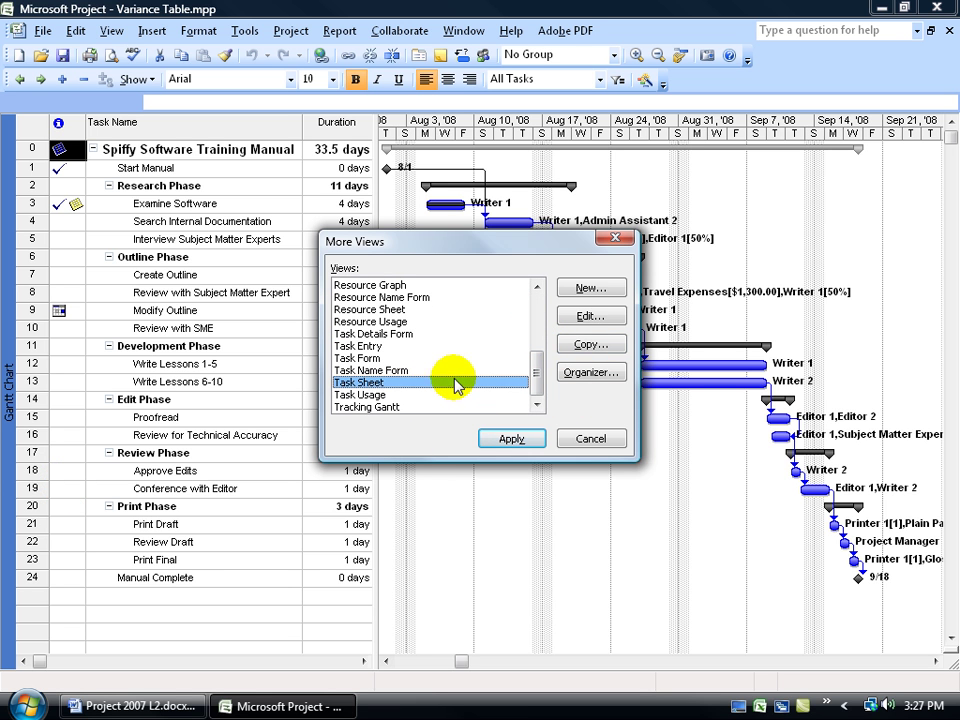
pyautogui.doubleClick(432, 386)
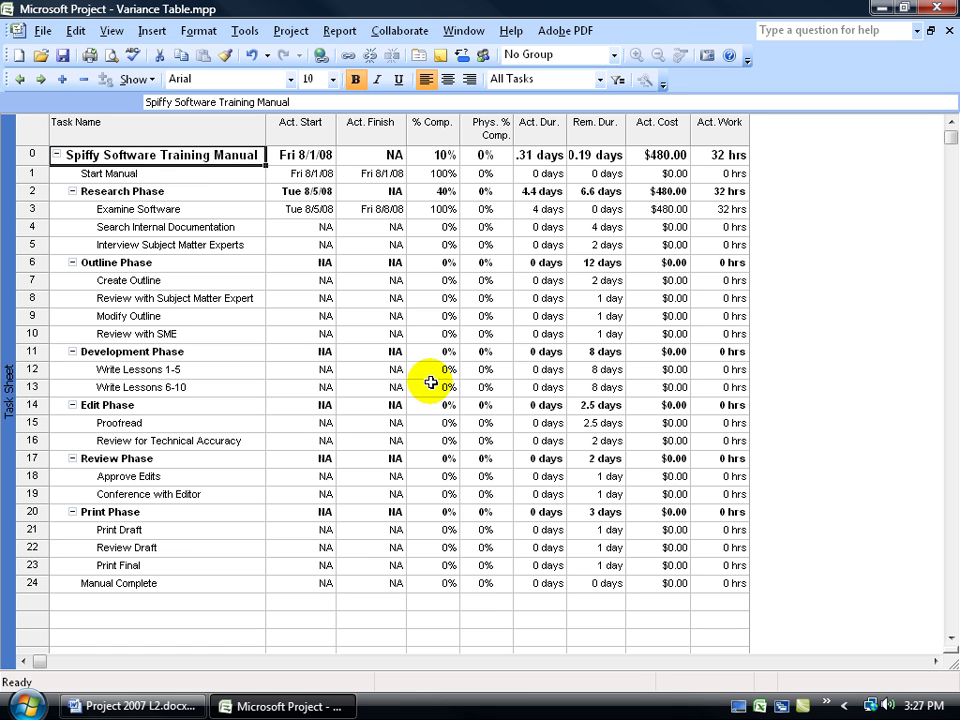
pyautogui.click(110, 31)
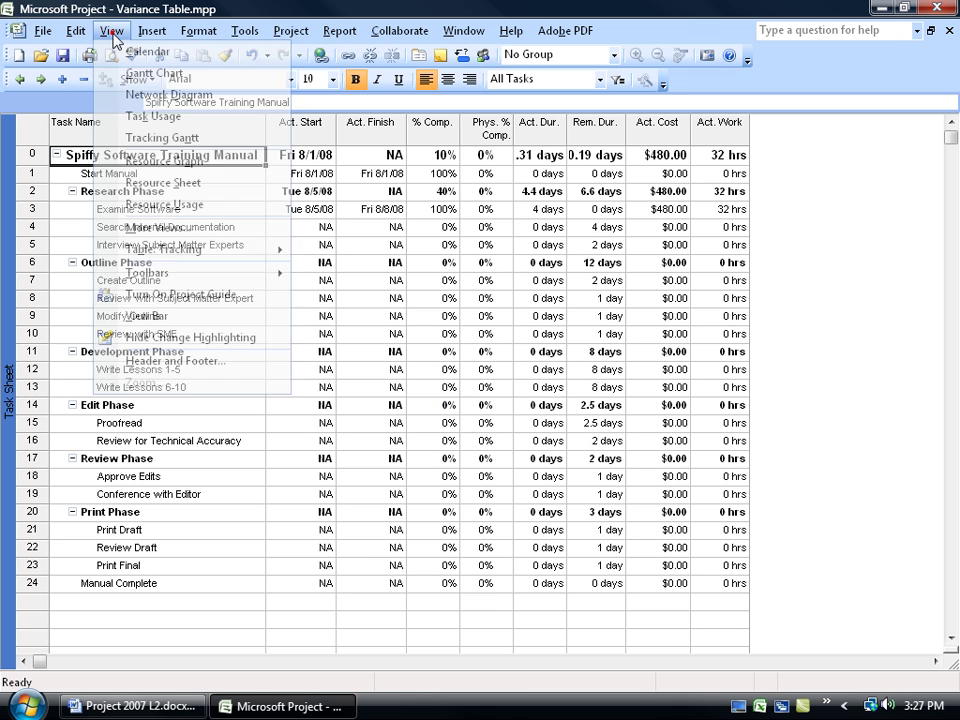
pyautogui.moveTo(150, 257)
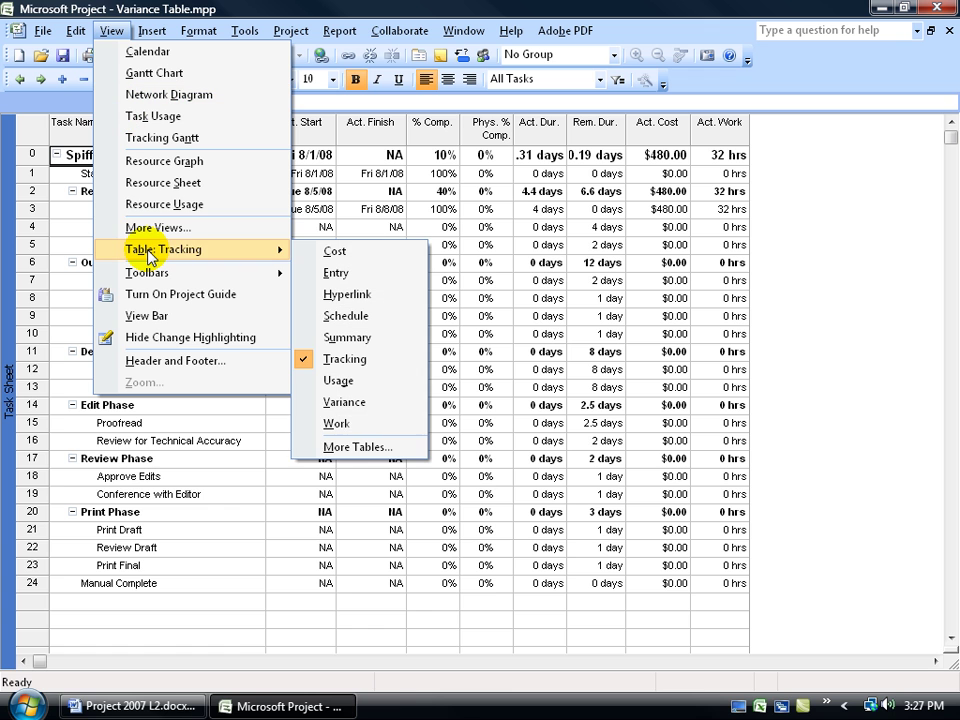
pyautogui.click(448, 280)
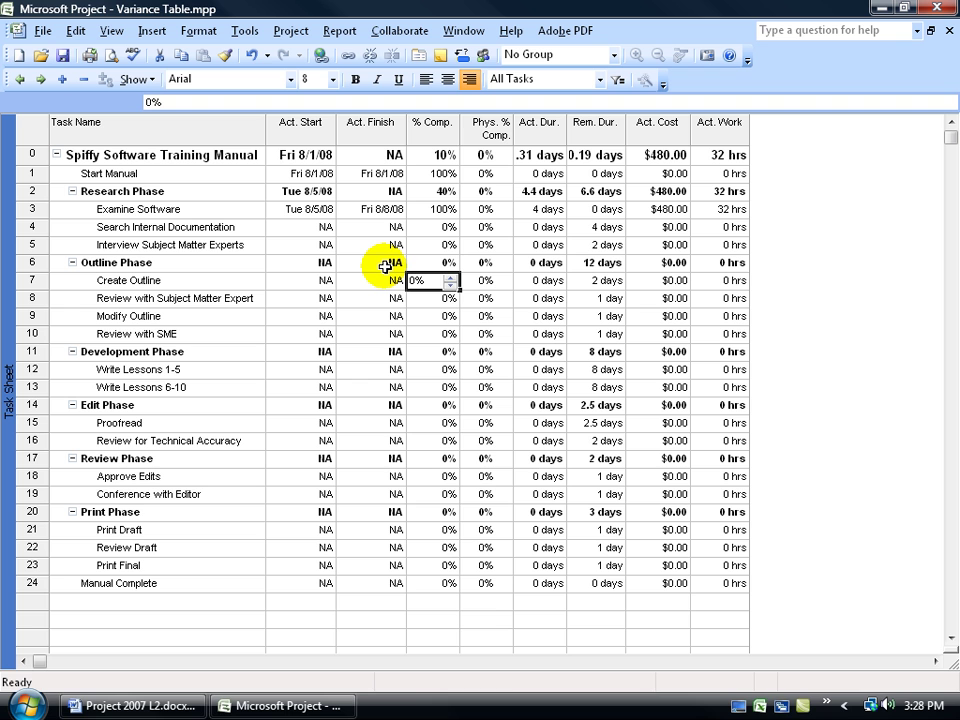
# Step: Mark Search Internal Documentation as 100% complete
pyautogui.click(251, 226)
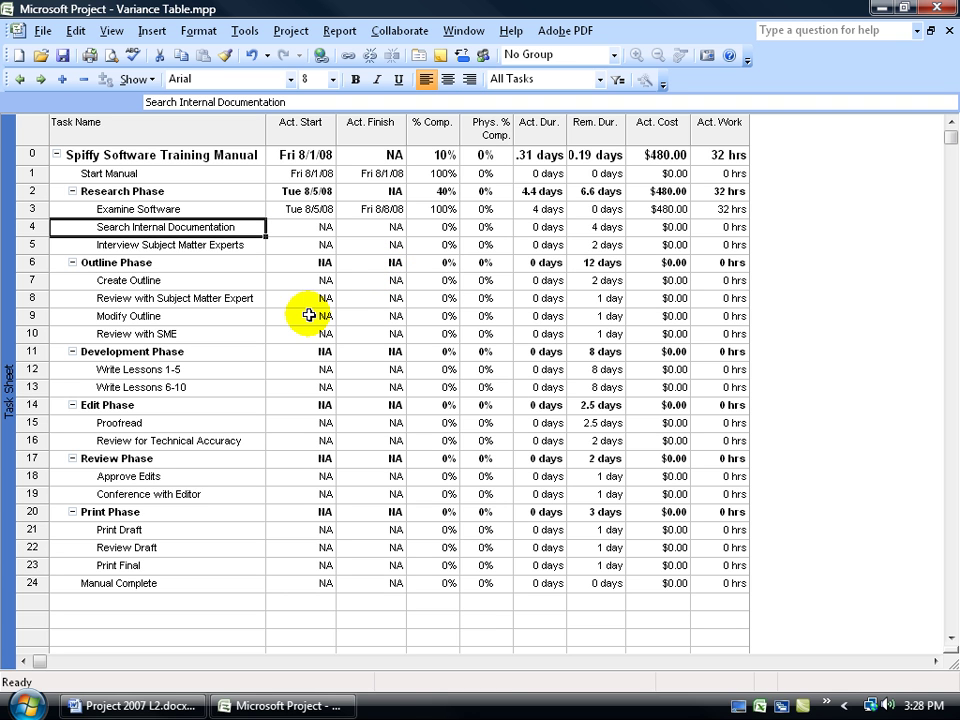
pyautogui.click(437, 226)
pyautogui.write('100')
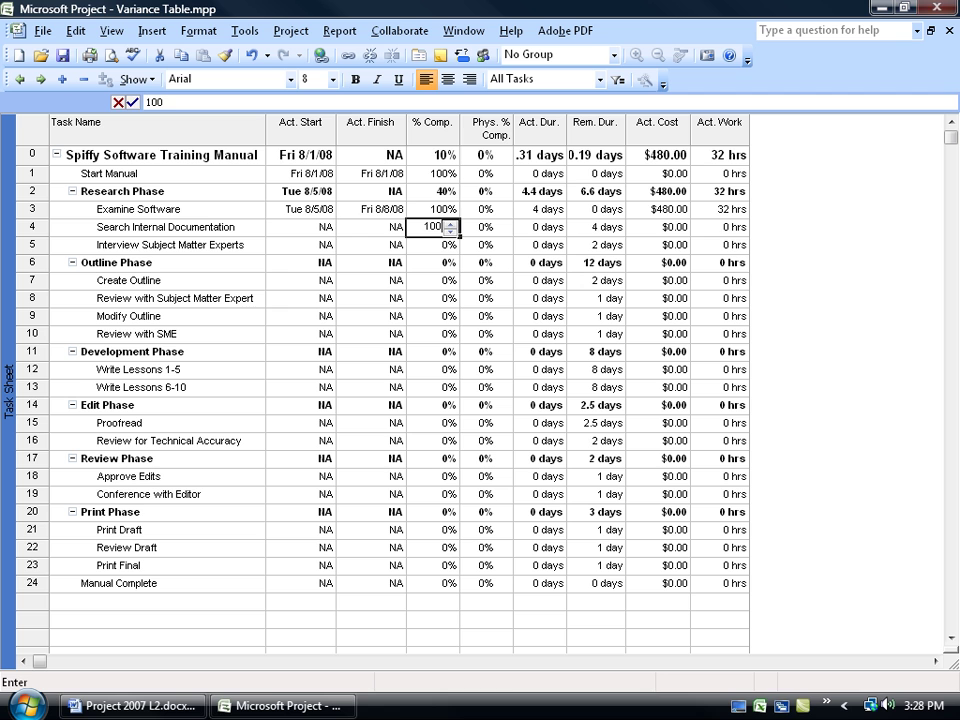
pyautogui.press('Return')
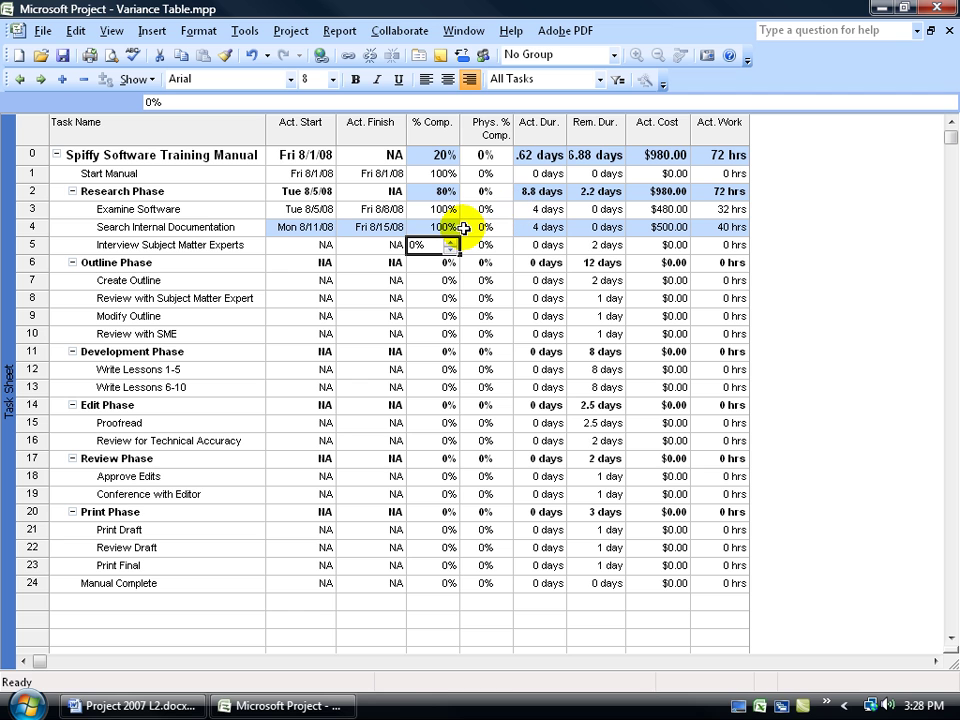
# Step: Set the task's actual start to Thu 8/7/08 and save the project
pyautogui.click(312, 227)
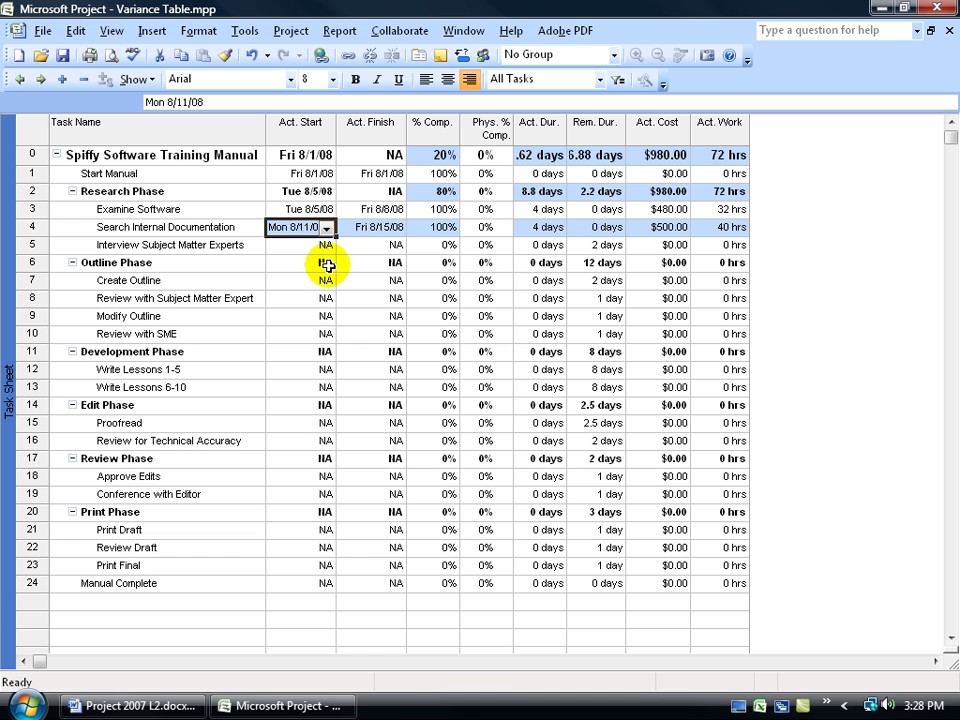
pyautogui.click(326, 228)
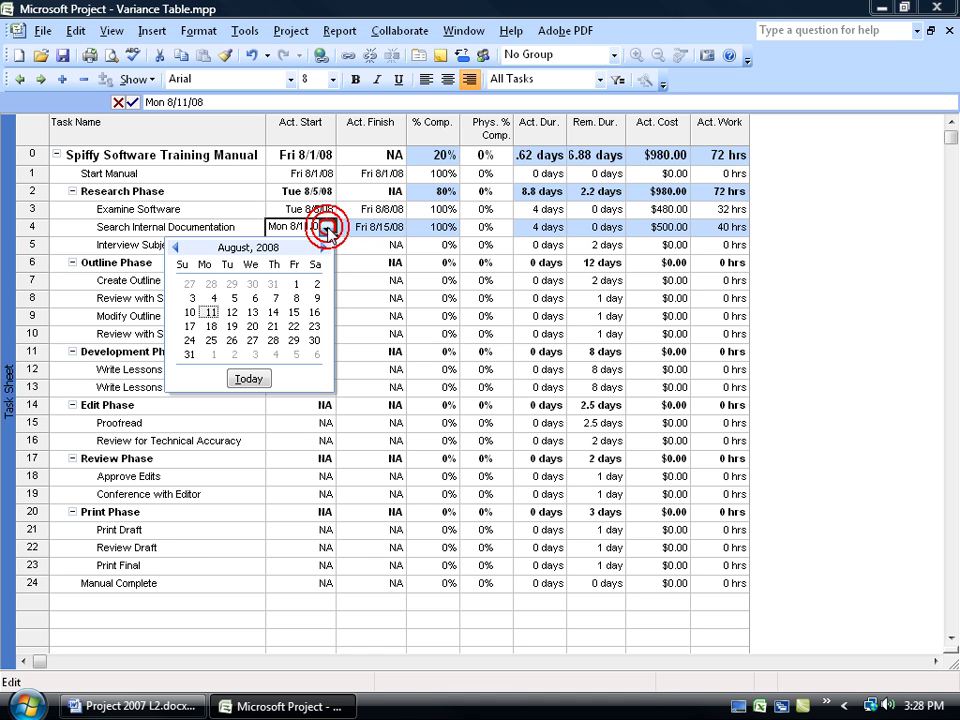
pyautogui.click(276, 298)
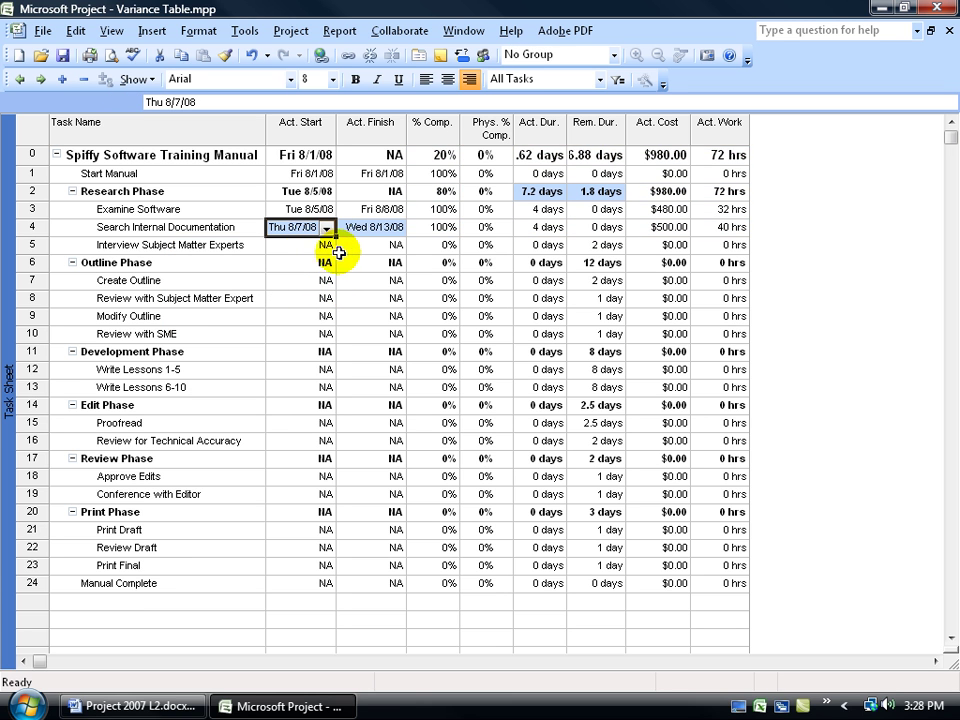
pyautogui.click(62, 56)
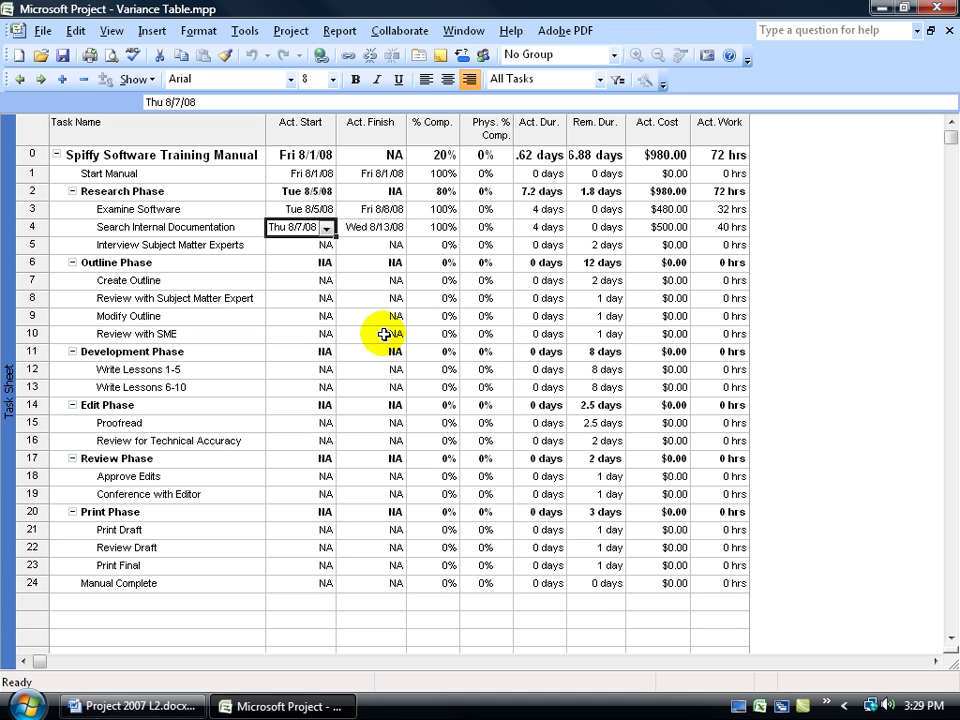
# Step: Apply the Variance table to the sheet and auto-fit the Task Name column
pyautogui.click(112, 36)
pyautogui.moveTo(175, 258)
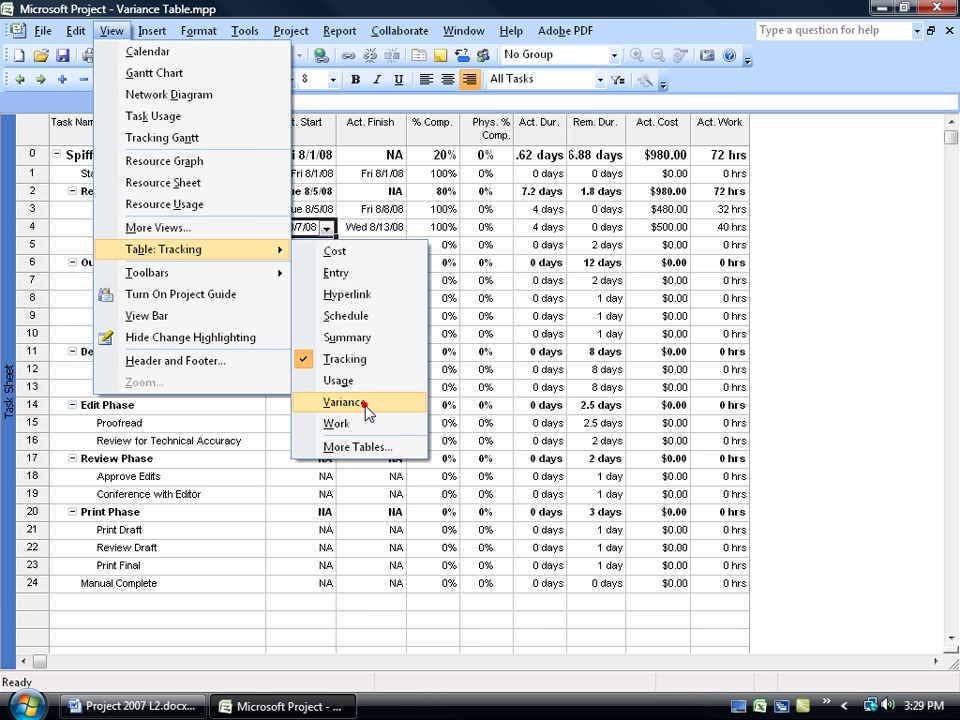
pyautogui.click(345, 402)
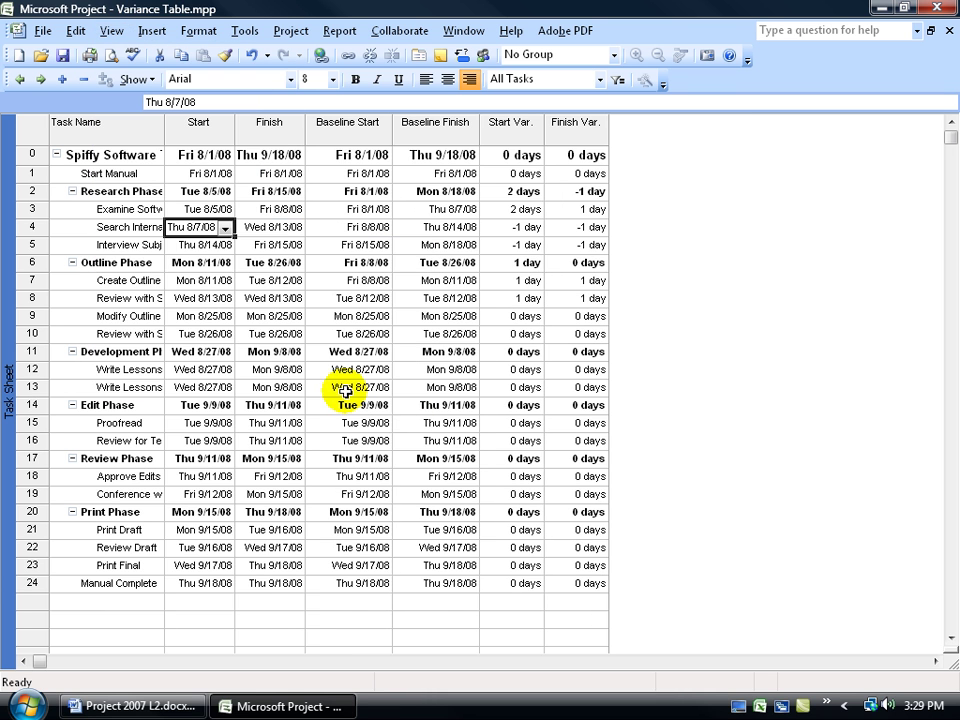
pyautogui.doubleClick(166, 125)
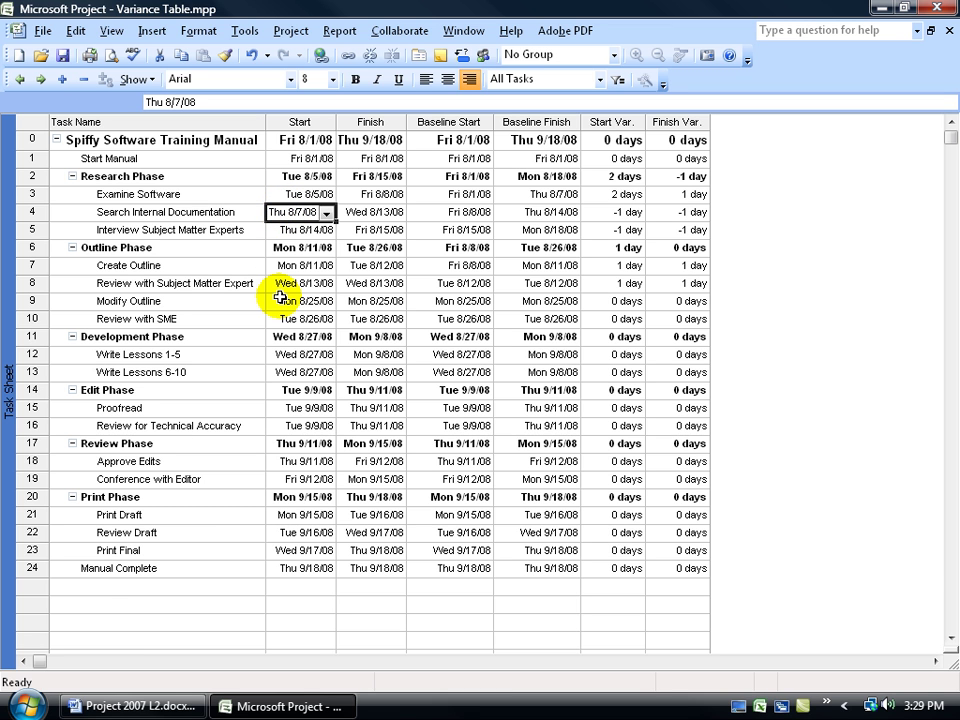
pyautogui.click(285, 355)
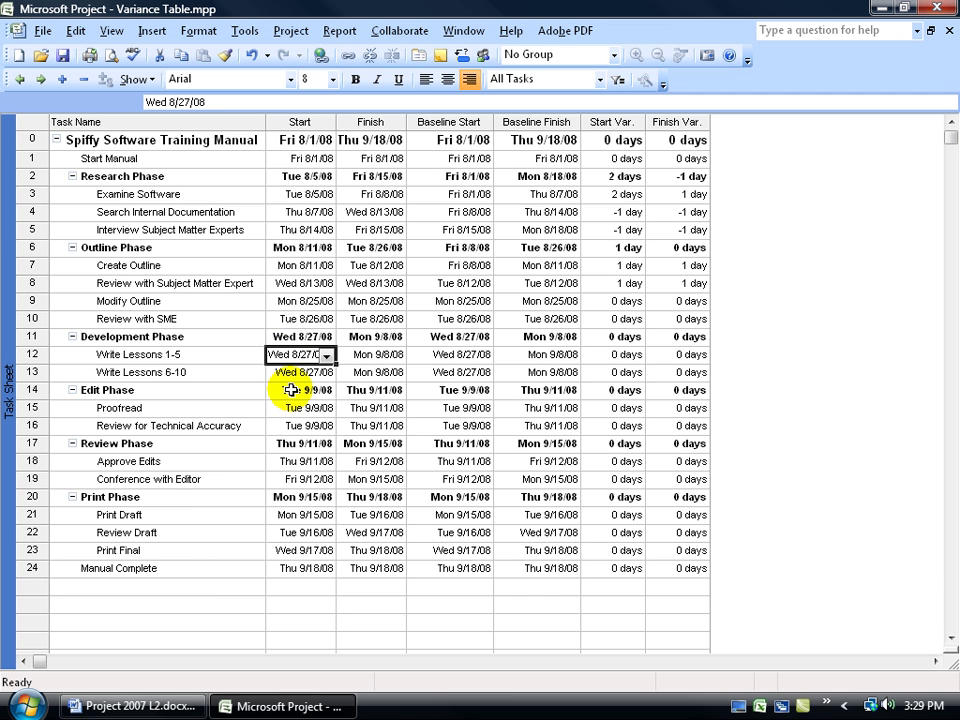
pyautogui.click(292, 408)
pyautogui.click(297, 426)
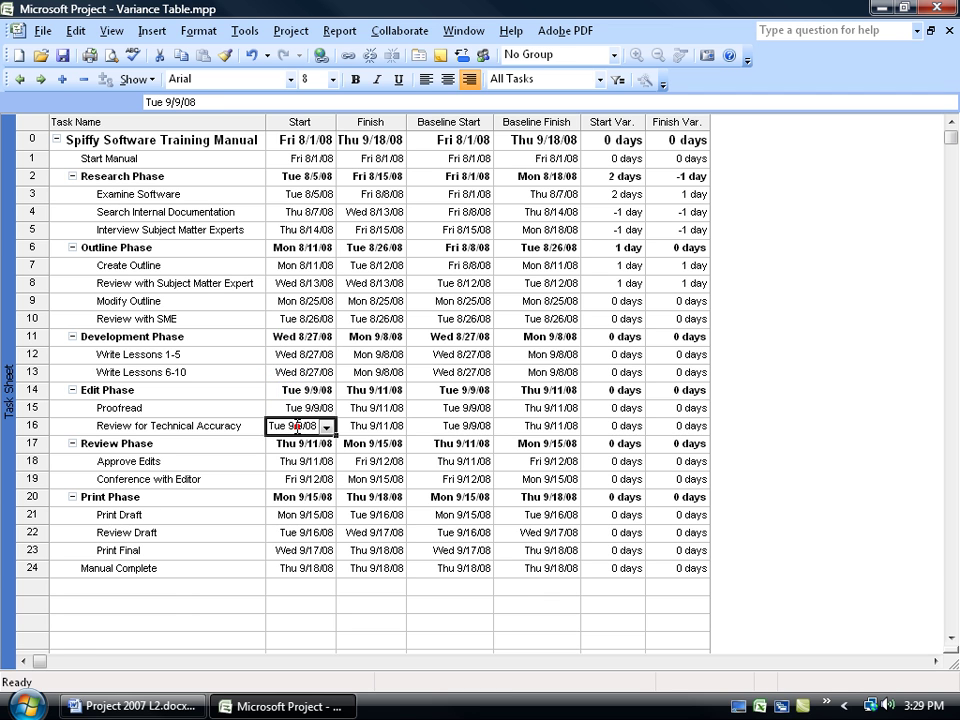
pyautogui.click(436, 195)
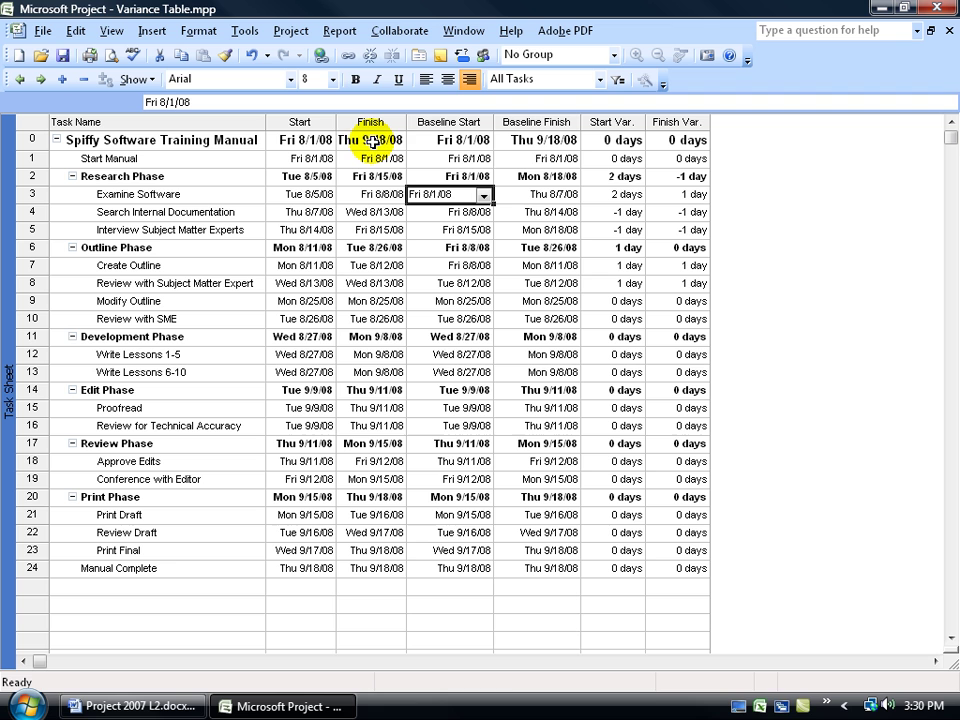
# Step: Move the Baseline Start column between Start and Finish
pyautogui.click(456, 122)
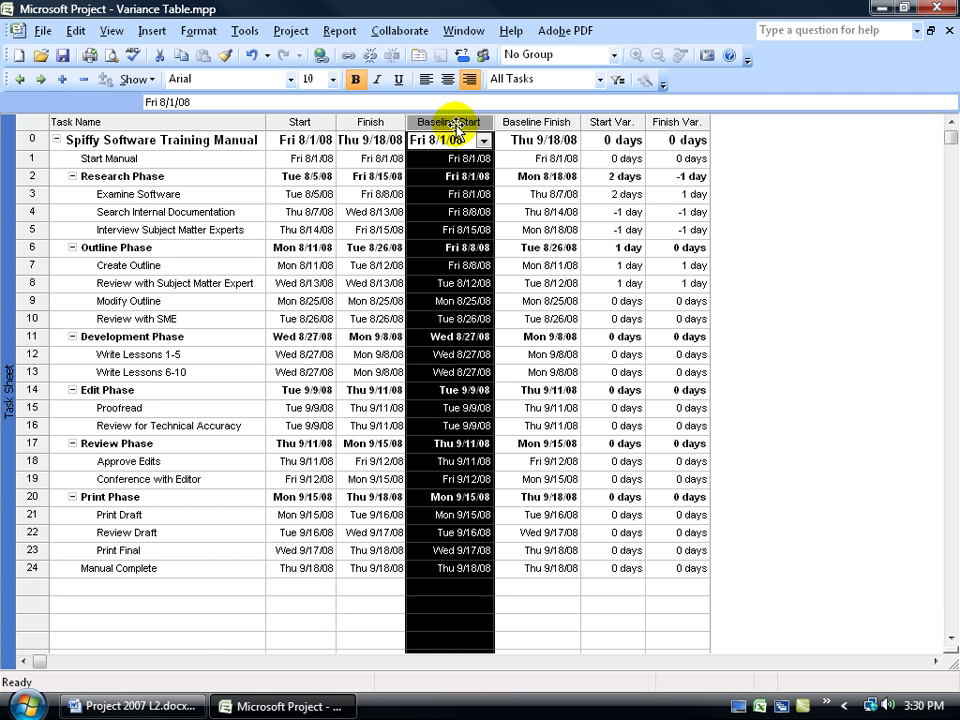
pyautogui.moveTo(456, 122); pyautogui.dragTo(337, 150)
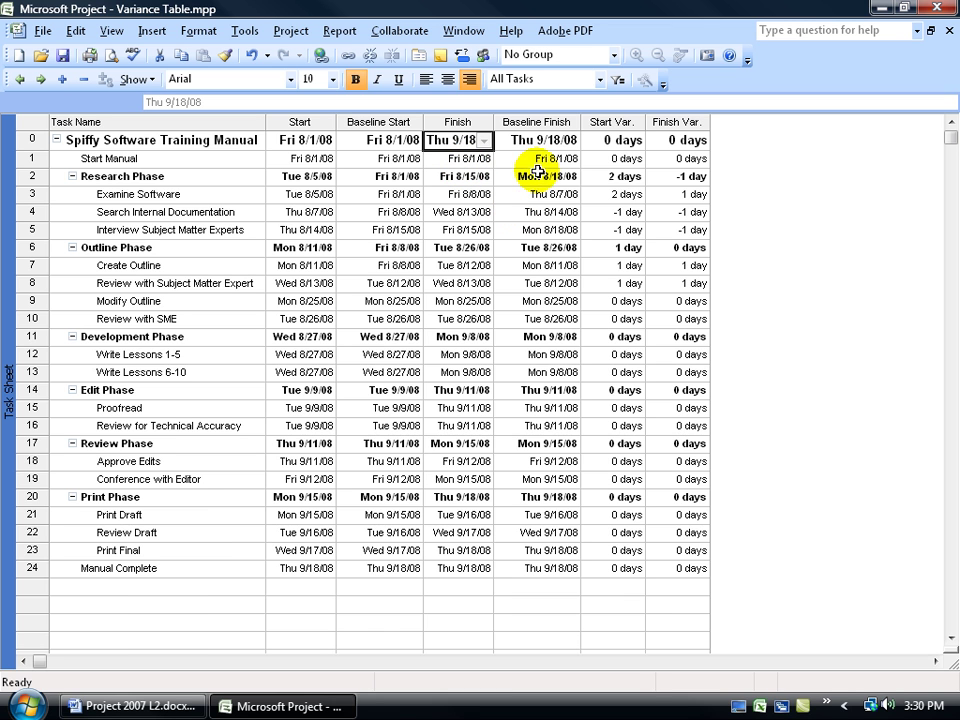
pyautogui.click(536, 194)
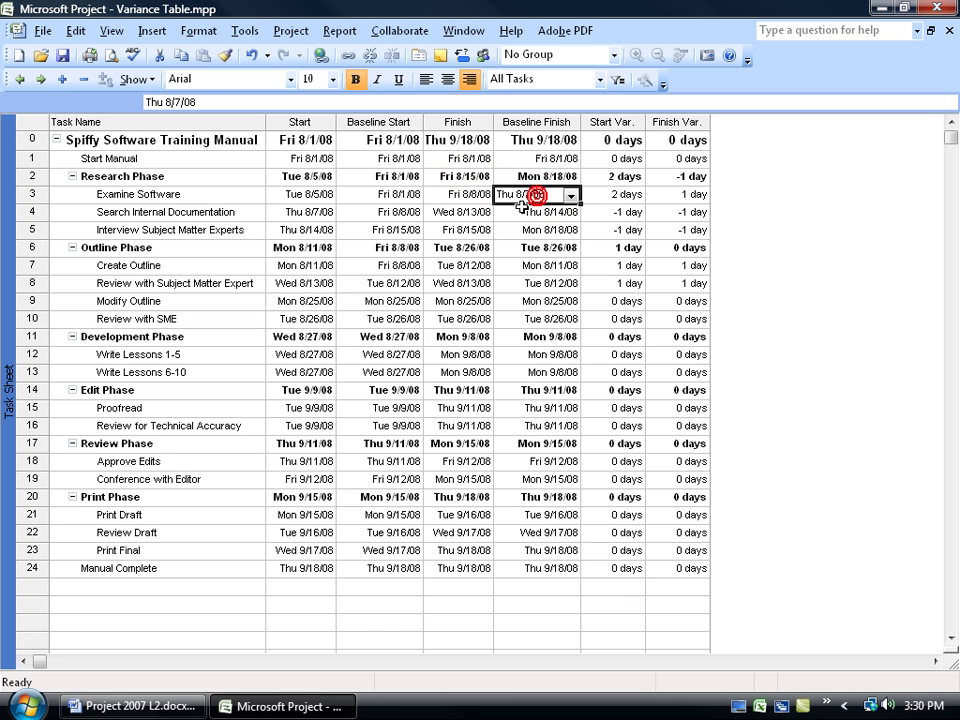
pyautogui.click(458, 194)
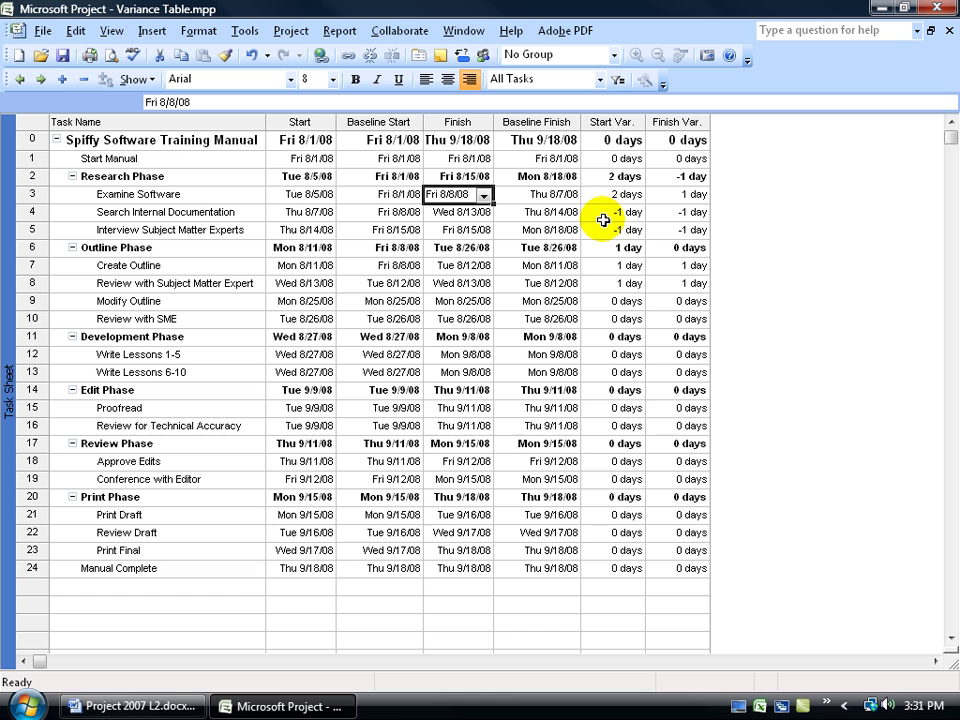
pyautogui.click(543, 211)
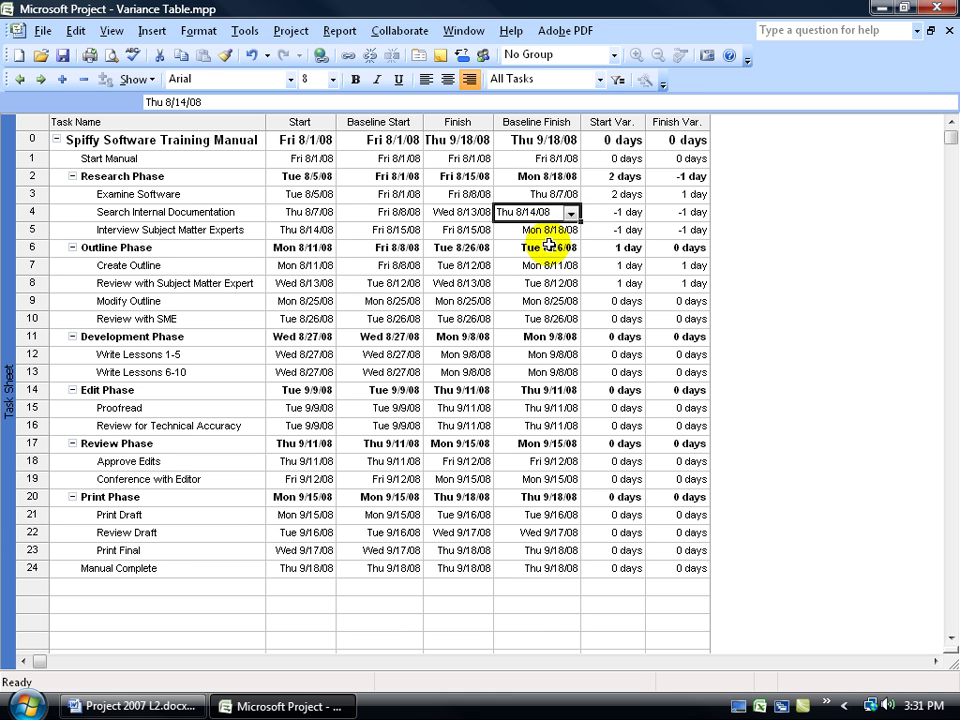
pyautogui.click(465, 212)
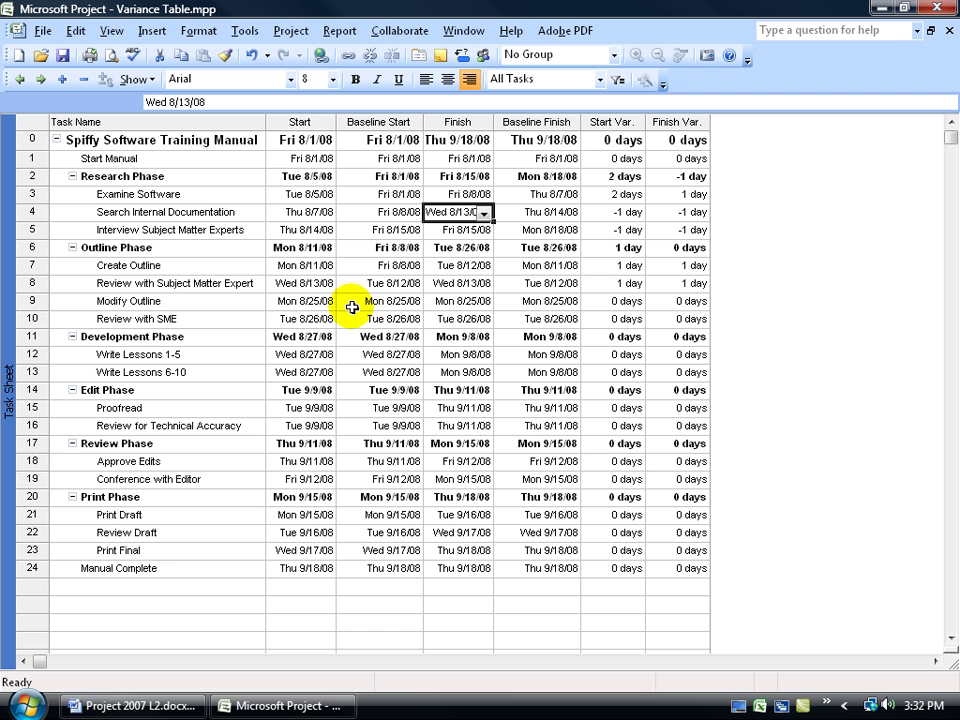
pyautogui.click(300, 283)
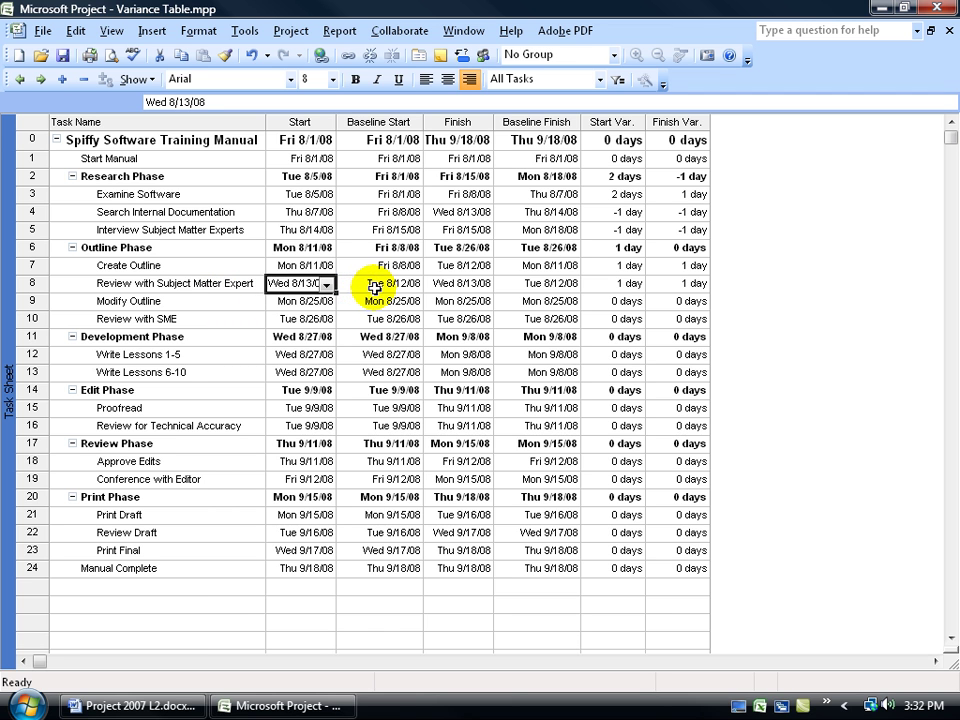
pyautogui.click(525, 283)
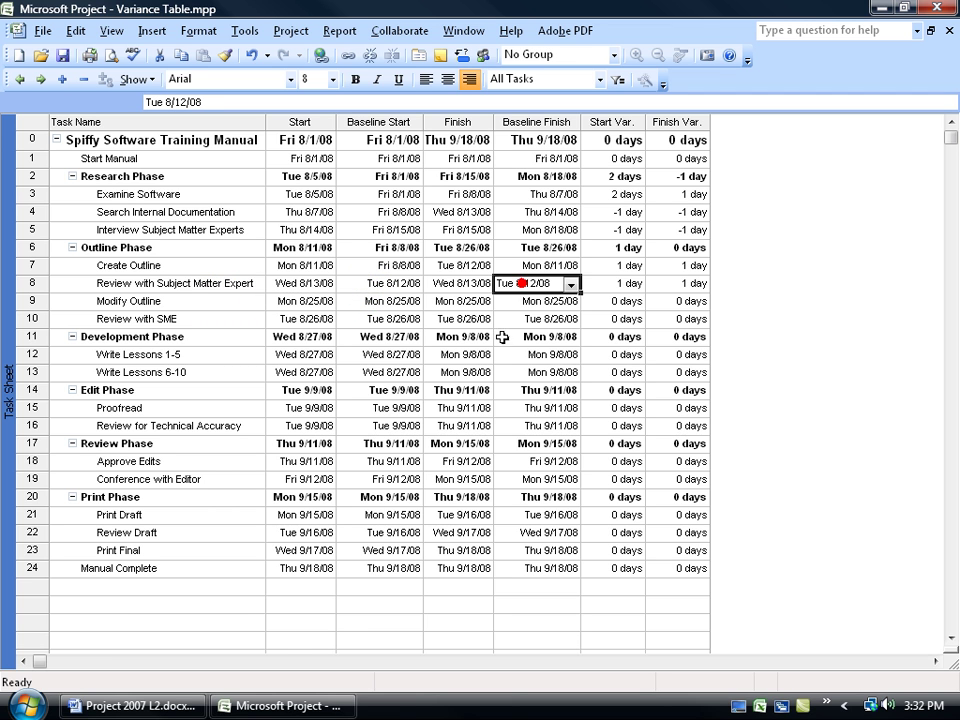
pyautogui.click(408, 302)
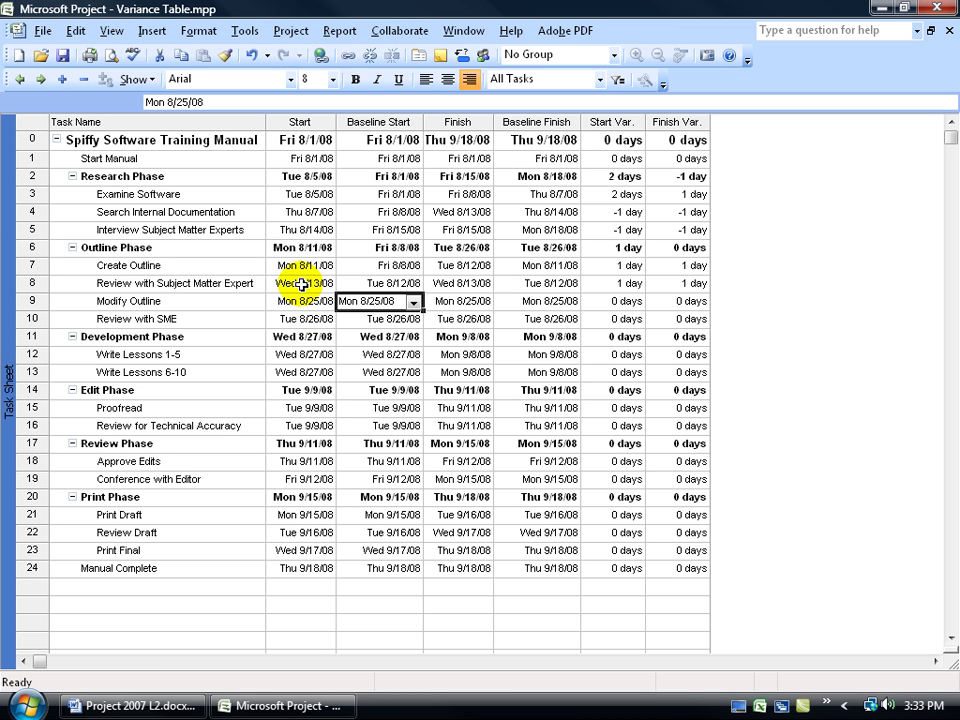
pyautogui.doubleClick(251, 300)
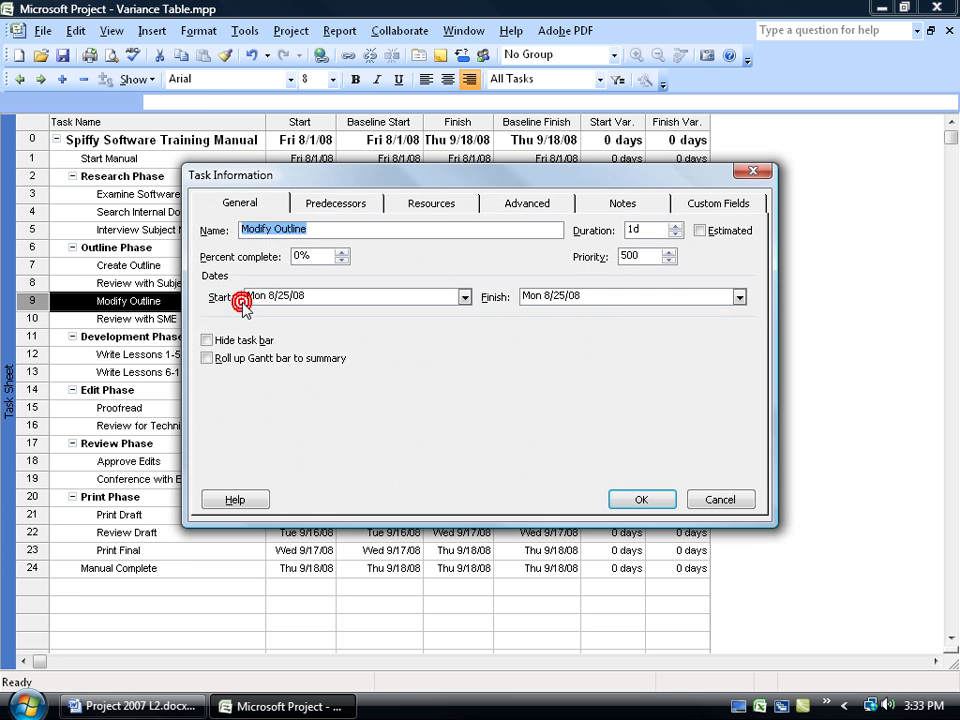
pyautogui.click(524, 204)
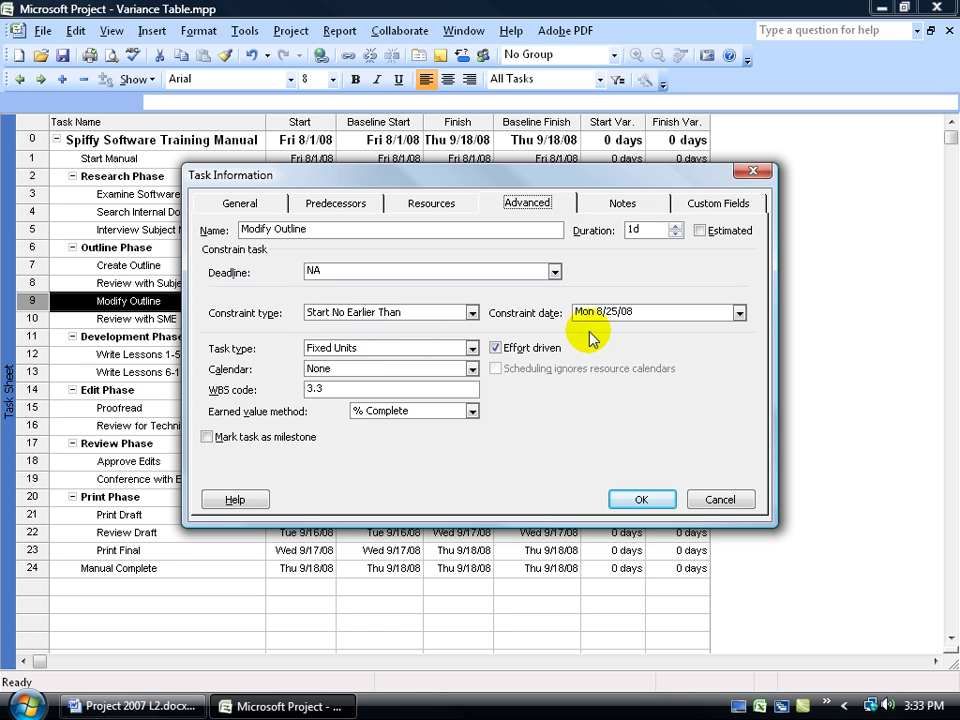
pyautogui.click(721, 499)
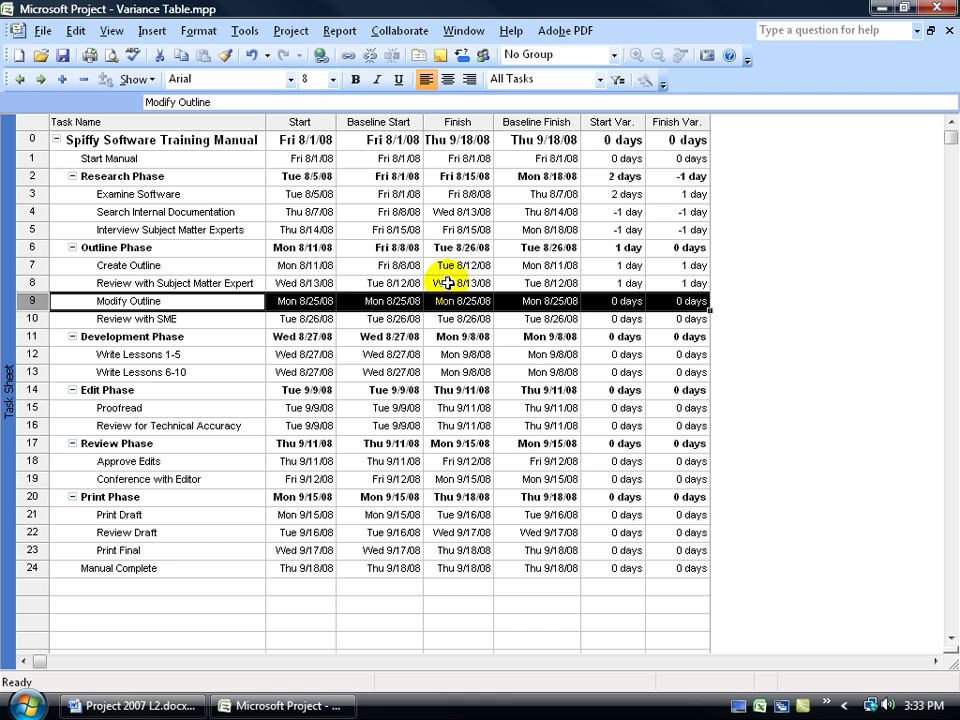